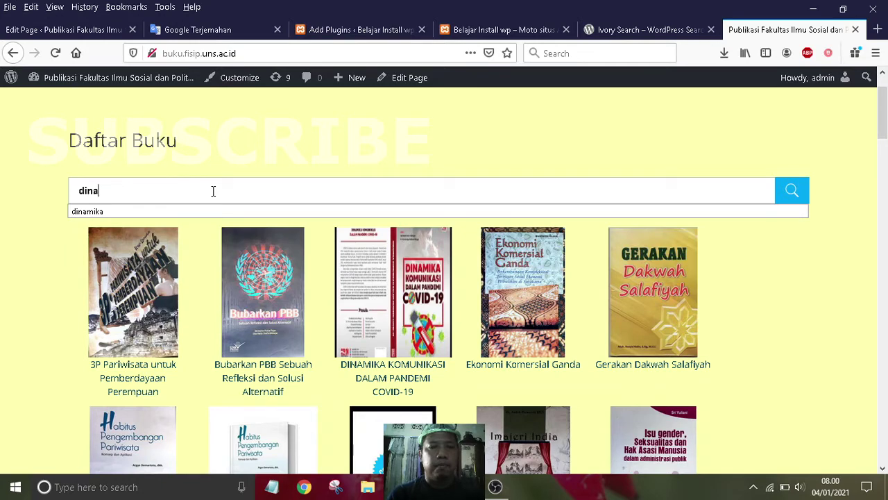
Search the book list for "dinamika", review the results, and open the "DINAMIKA KOMUNIKASI DALAM PANDEMI COVID-19" entry.
text(mika)
key(Return)
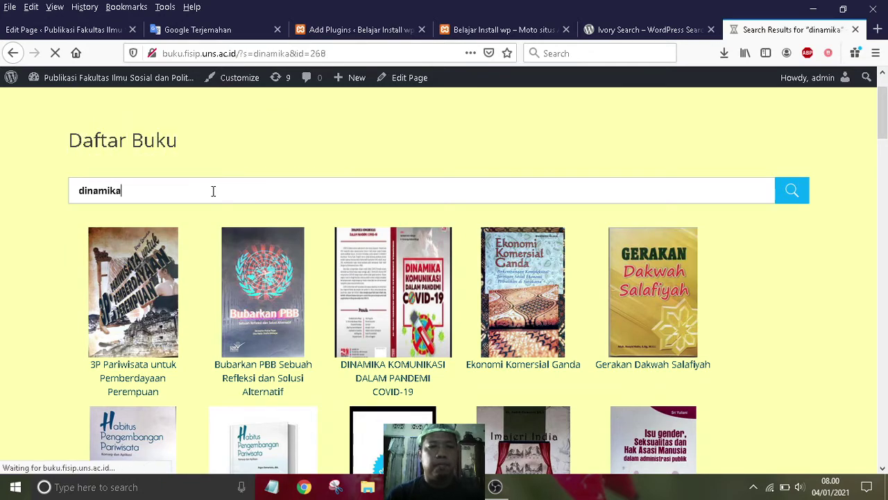
scroll(137, 275, down, 3)
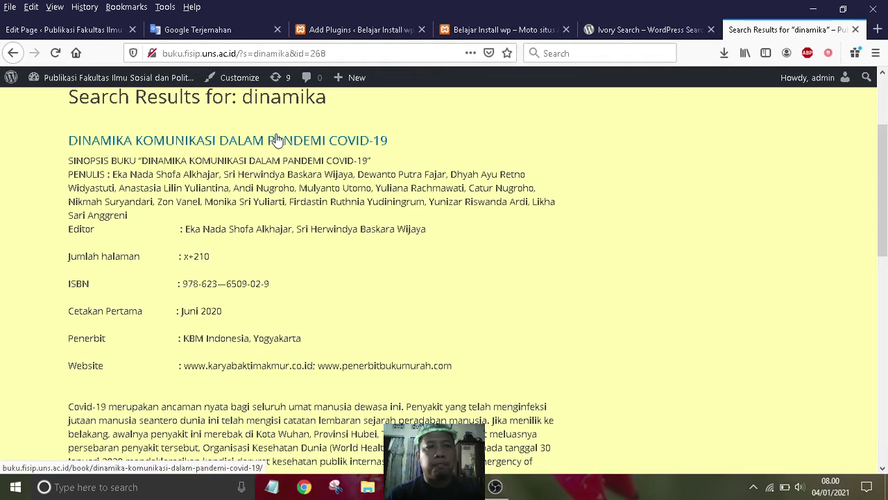
scroll(274, 156, down, 10)
scroll(273, 208, up, 13)
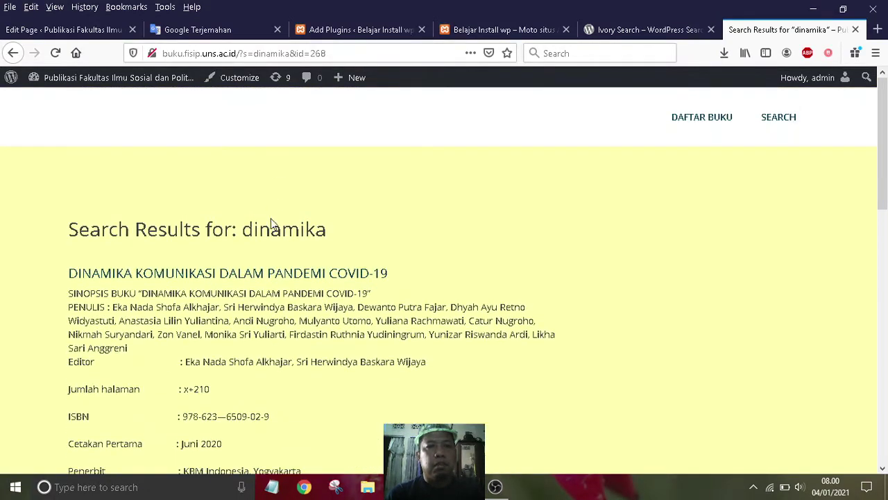
click(349, 274)
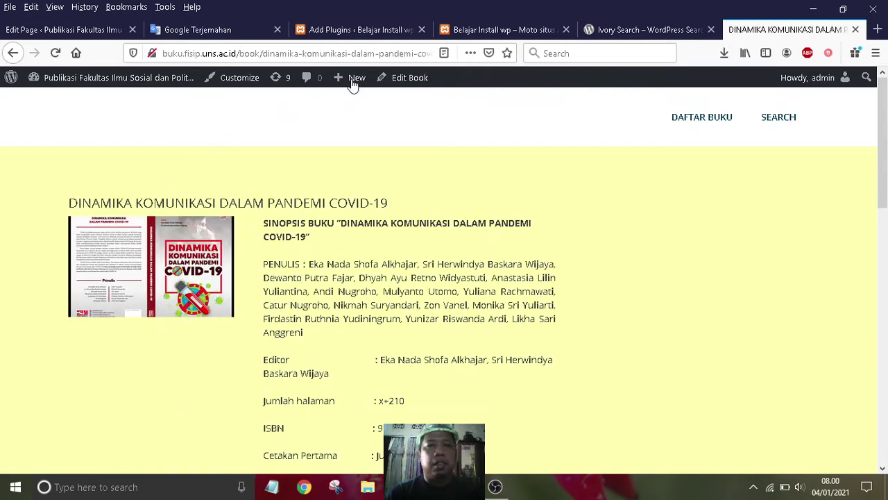
Return to the Daftar Buku home page at buku.fisip.uns.ac.id and look at its search box.
click(221, 53)
text(buku.fisip.uns.ac.id/)
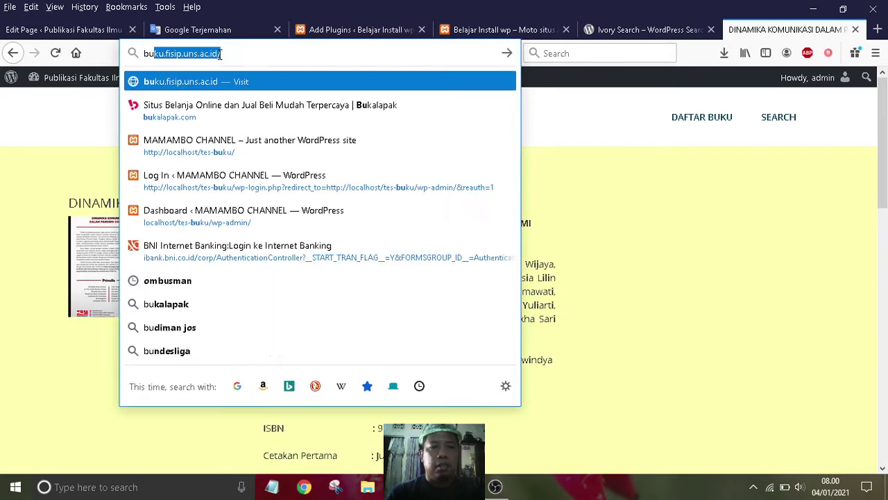
key(Return)
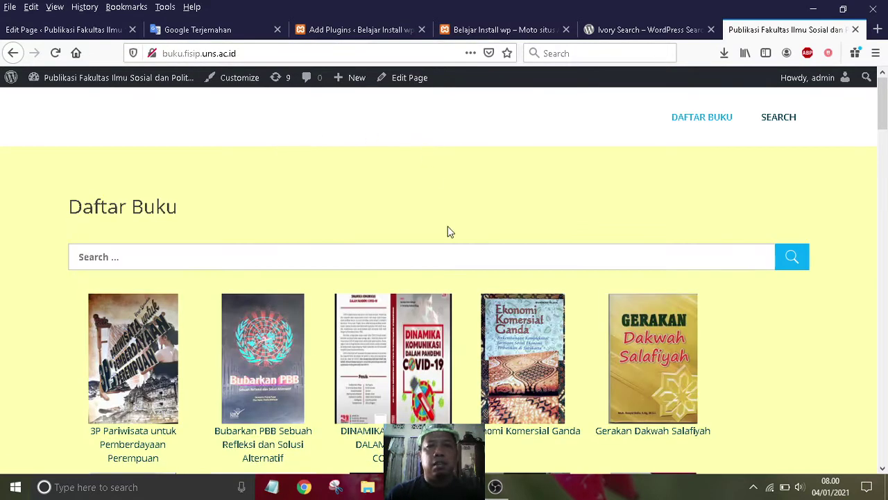
click(390, 251)
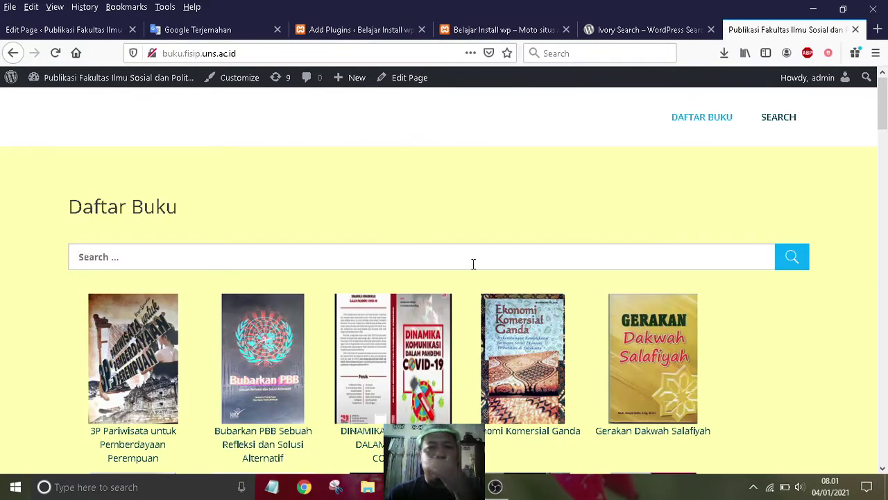
Switch to the Google Translate notes and highlight the line "2. plugin yang digunakan :".
click(370, 29)
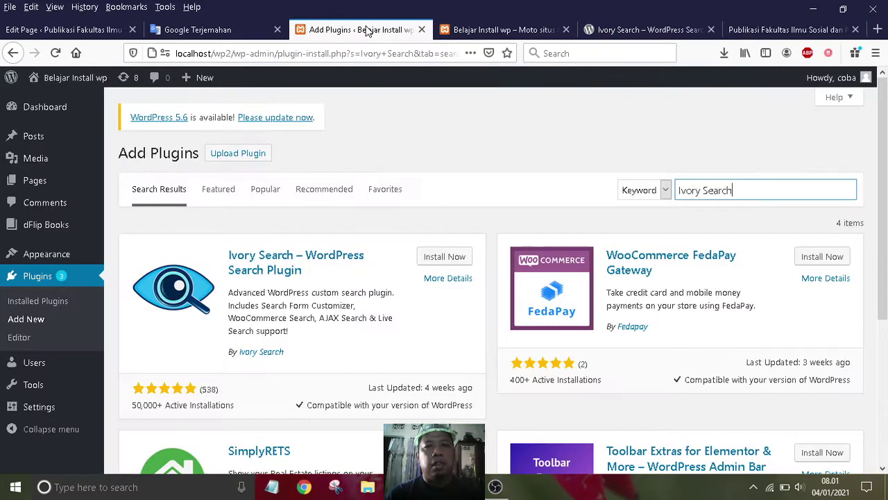
click(500, 29)
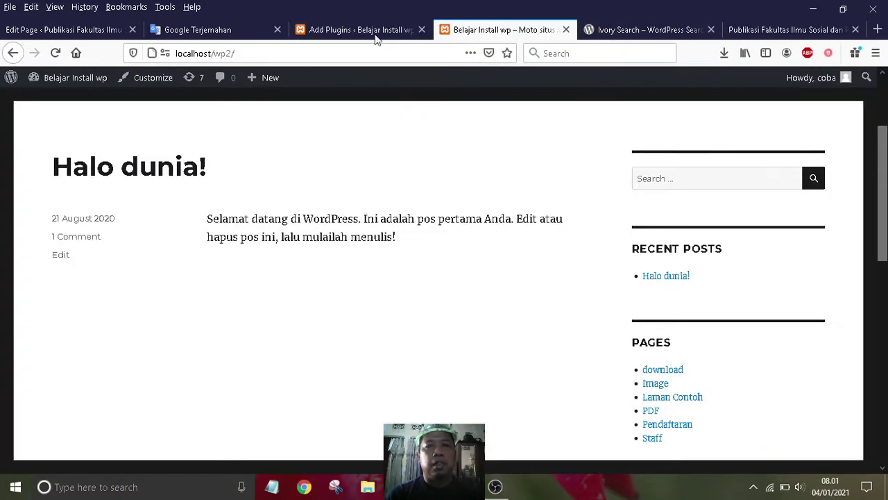
click(184, 30)
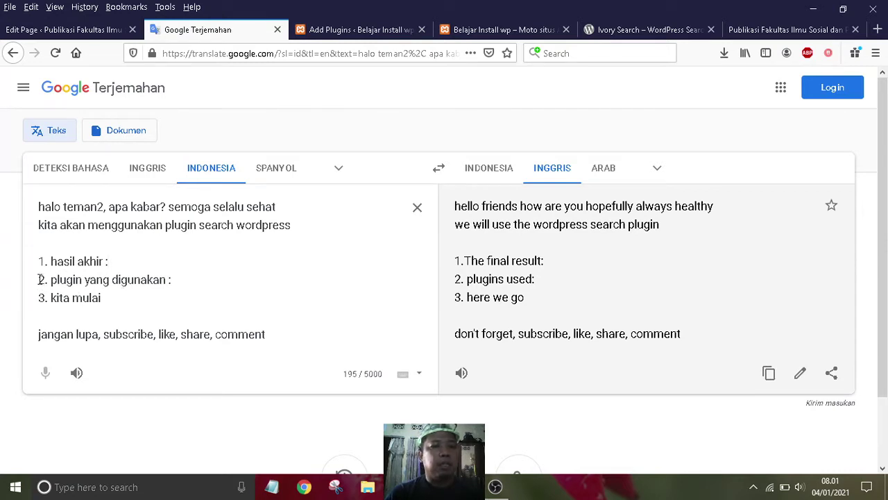
drag(39, 279, 203, 278)
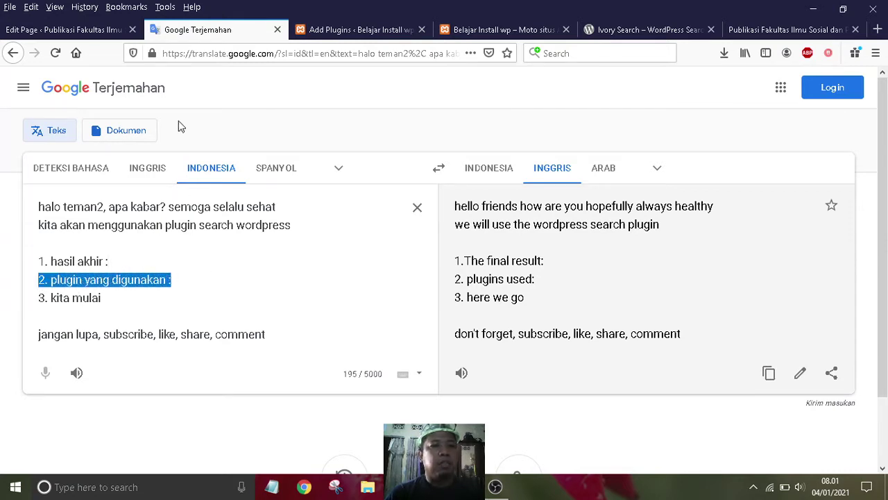
Show the Ivory Search plugin page on wordpress.org and highlight its title and author line.
click(631, 40)
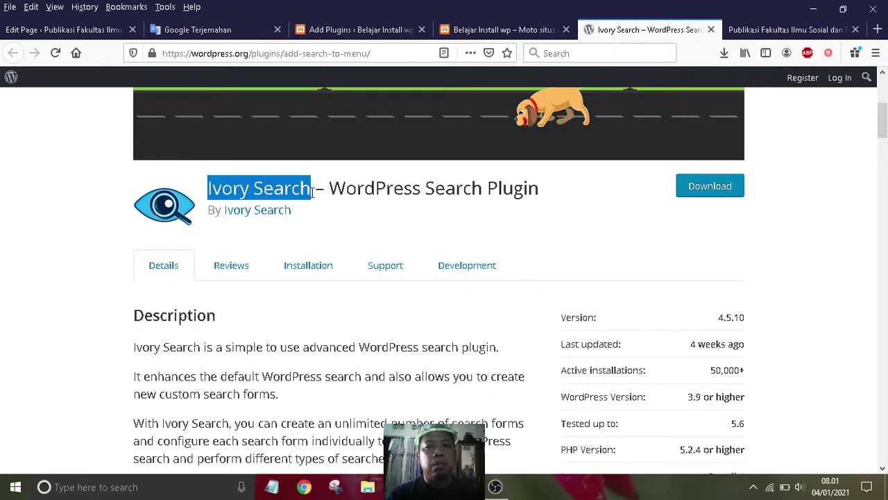
click(257, 186)
drag(208, 189, 542, 214)
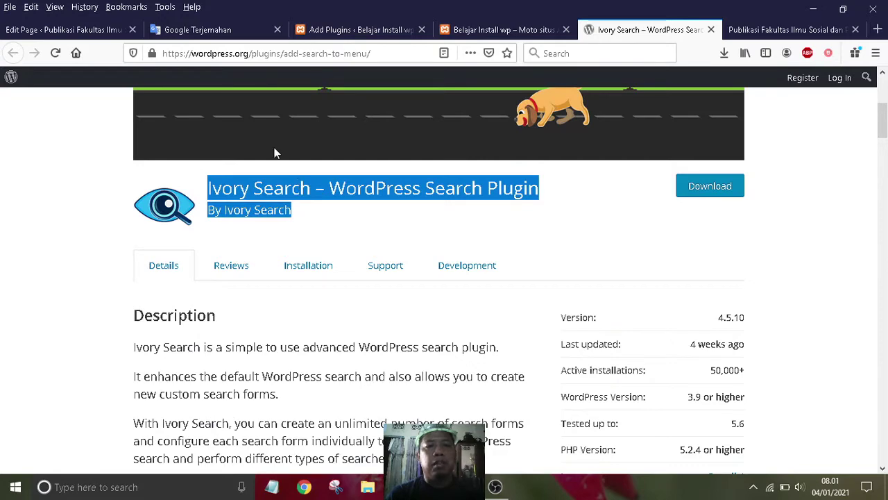
Highlight "3. kita mulai" in the translation notes and glance at the Daftar Buku page editor.
click(205, 31)
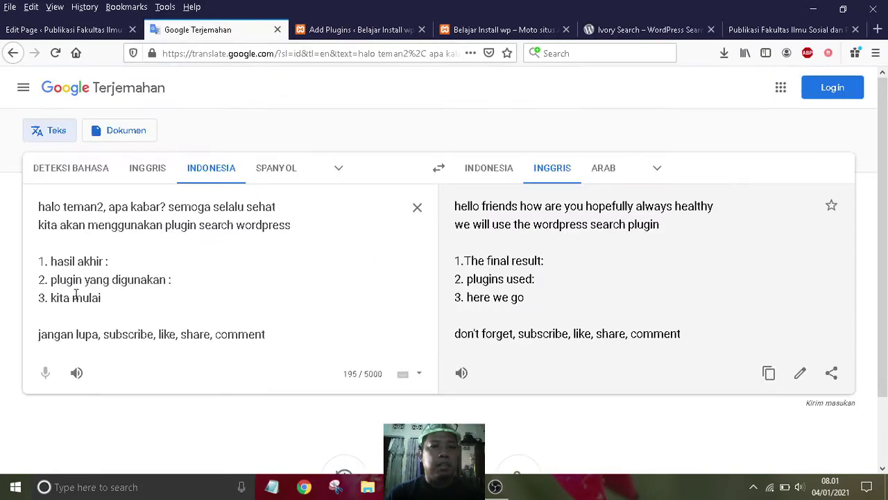
drag(113, 299, 41, 296)
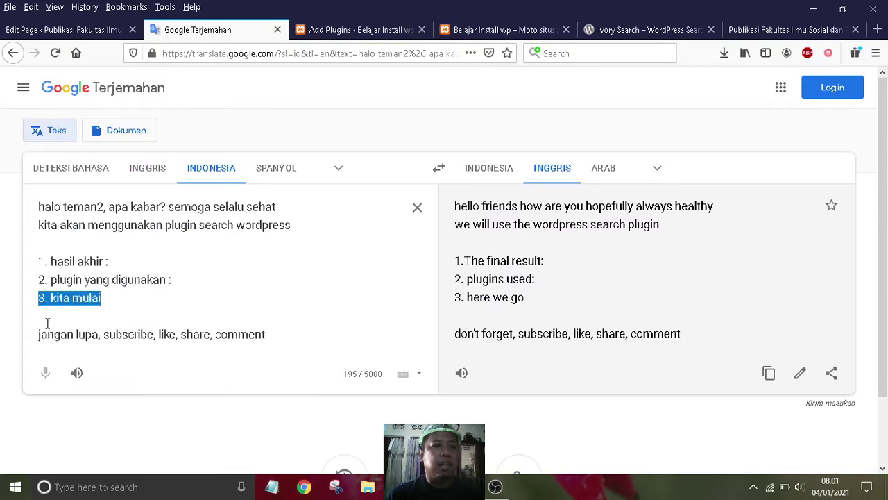
click(93, 31)
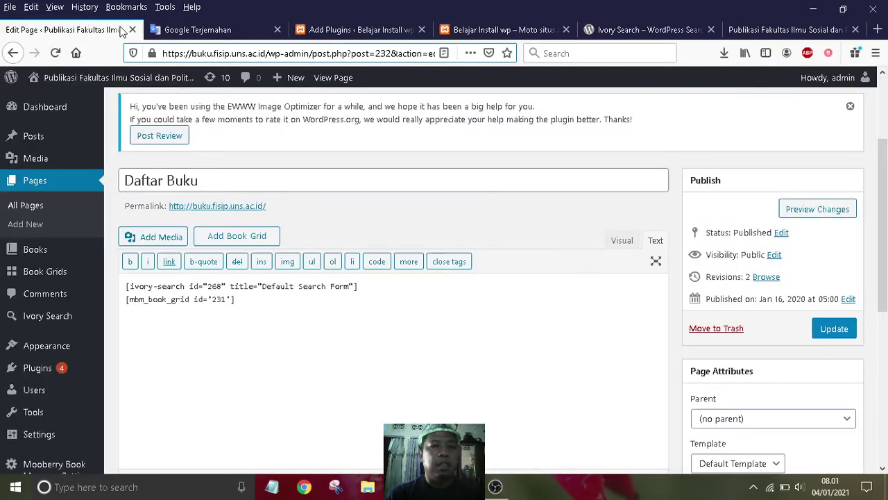
click(206, 32)
Go to the admin area of the localhost/wp2 site and open a fresh Add Plugins page.
click(375, 33)
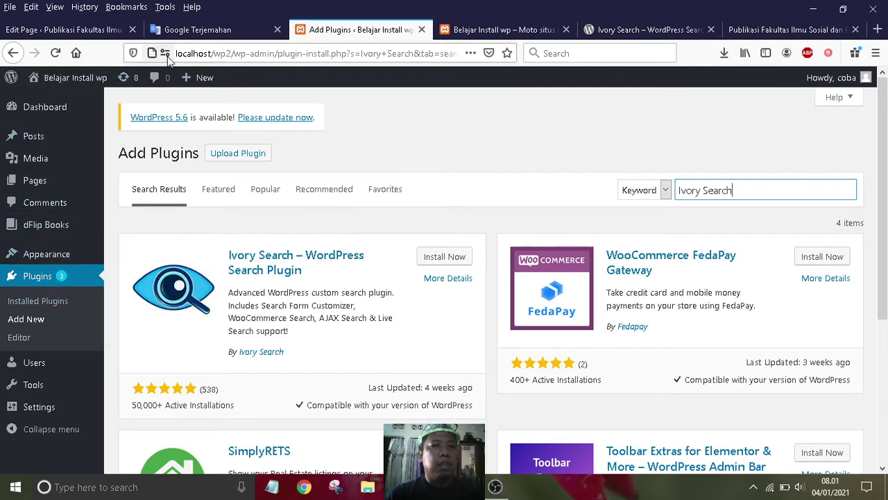
drag(242, 53, 169, 56)
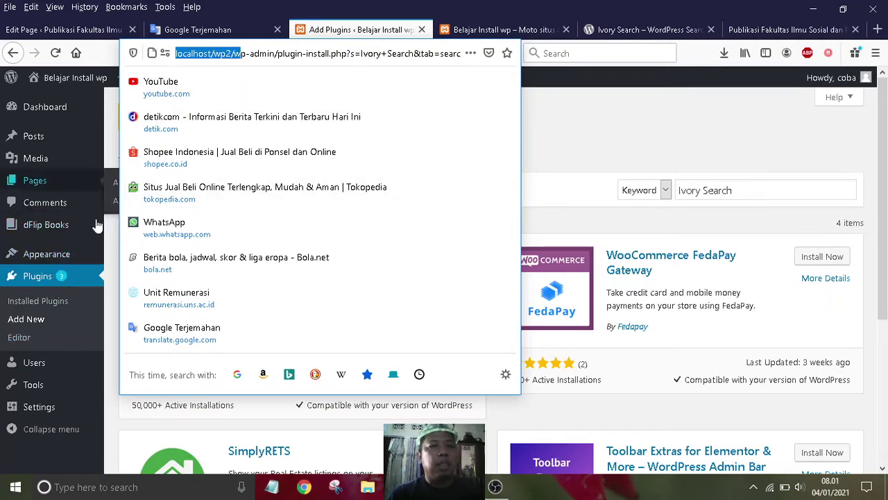
click(40, 278)
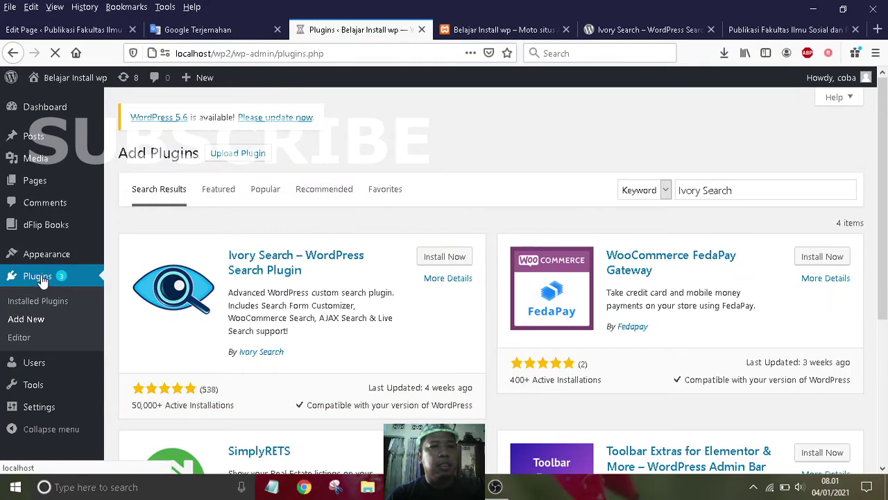
click(187, 155)
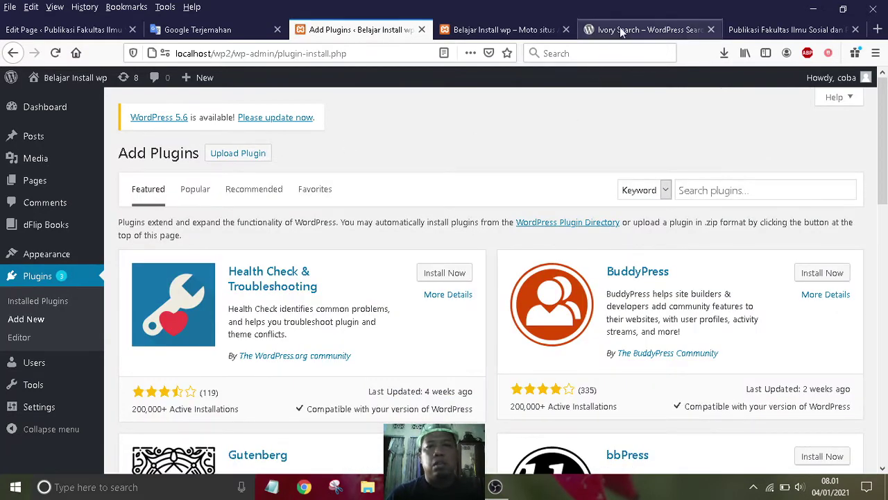
Copy the name "Ivory Search" from the wordpress.org plugin page and search for it among the plugins available to add.
click(642, 29)
drag(209, 188, 312, 187)
key(ctrl+c)
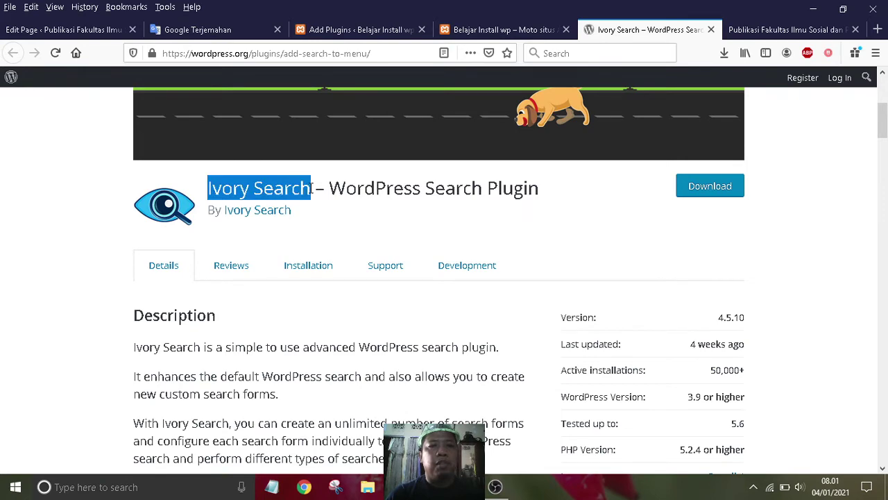
click(294, 32)
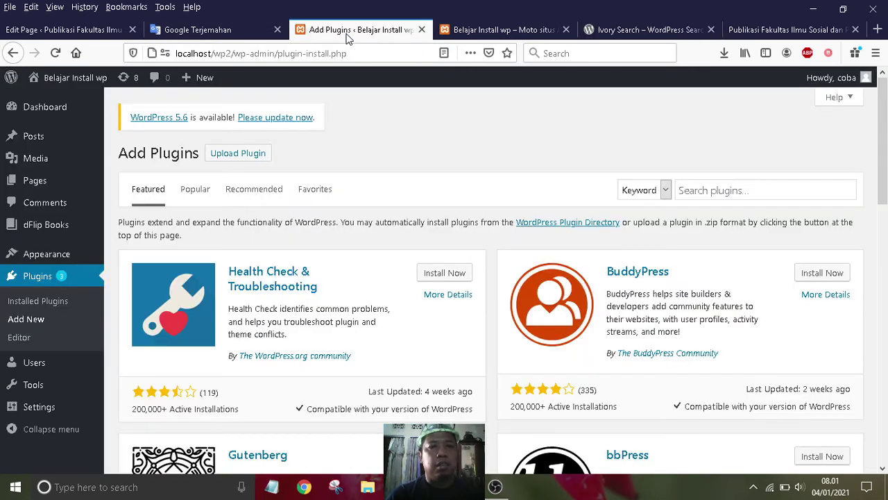
click(726, 190)
key(ctrl+v)
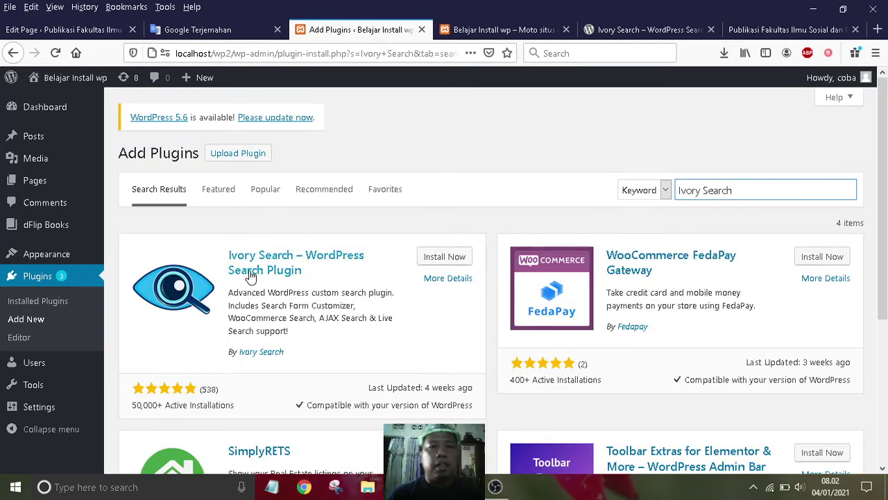
Install and activate the Ivory Search – WordPress Search Plugin, and open its default search form settings.
click(451, 261)
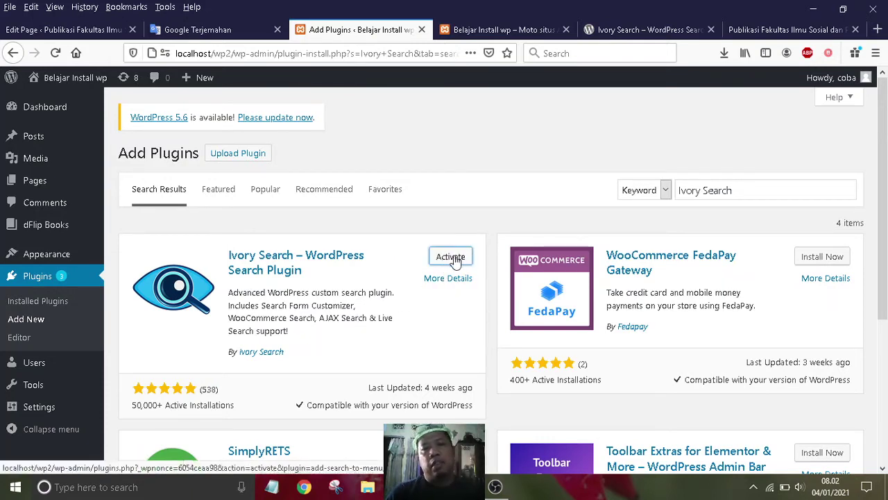
click(449, 259)
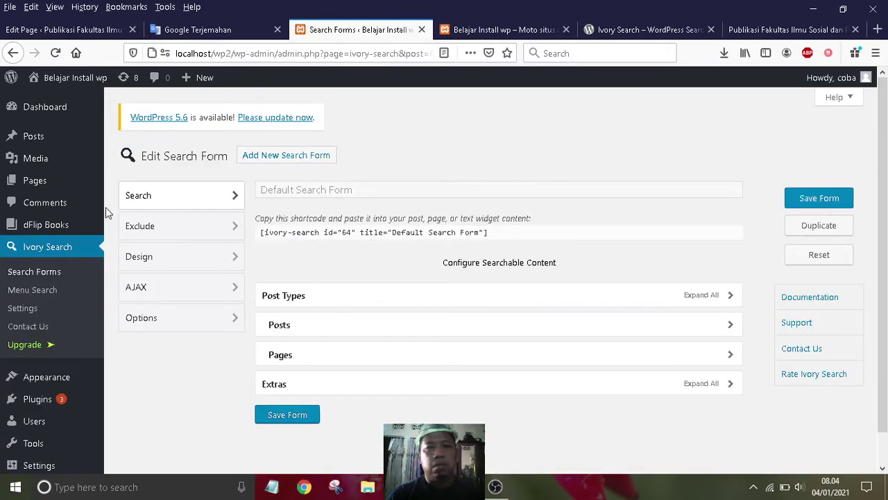
click(55, 244)
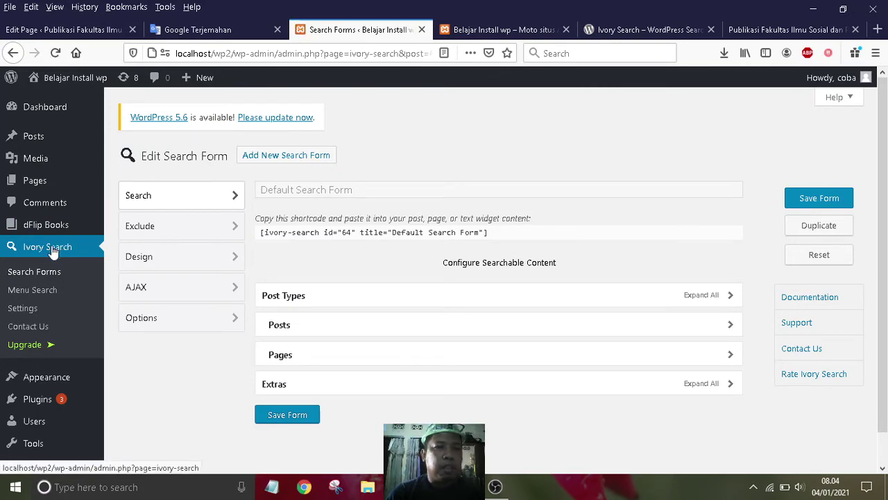
click(52, 251)
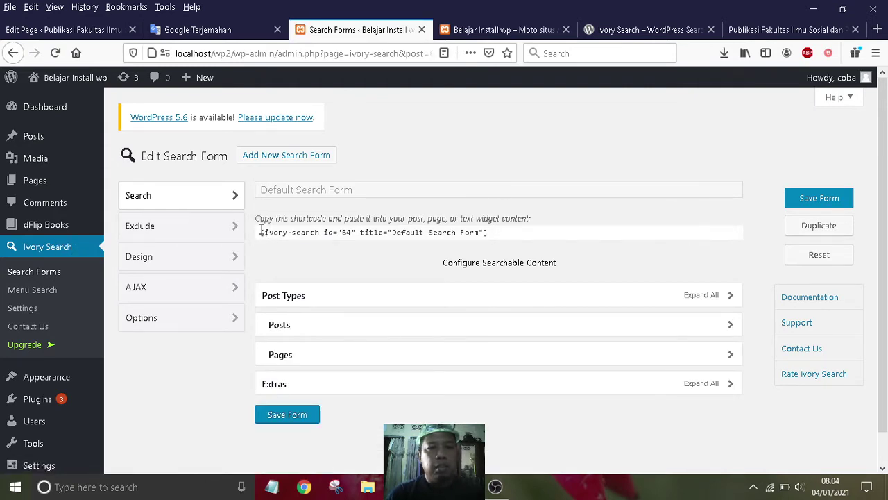
Copy the Default Search Form's shortcode [ivory-search id="64" title="Default Search Form"].
mouse_move(262, 232)
mouse_down()
mouse_move(501, 234)
mouse_move(256, 231)
mouse_up()
click(499, 237)
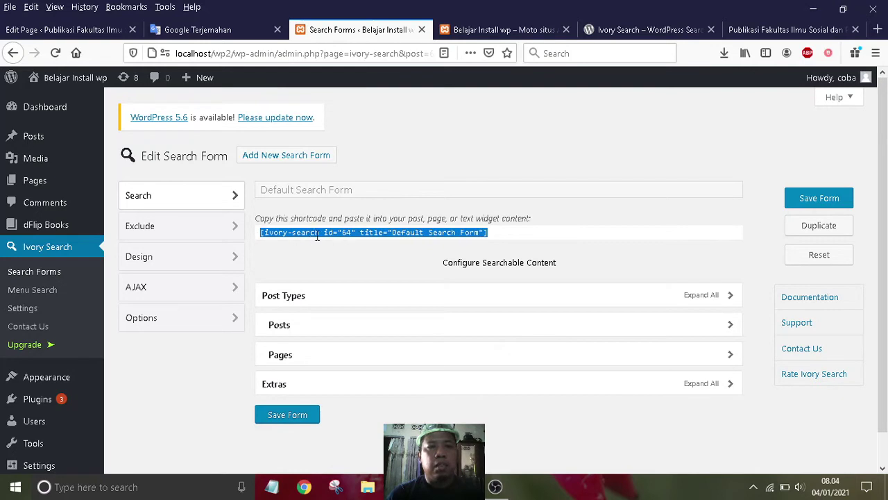
right_click(338, 237)
click(349, 278)
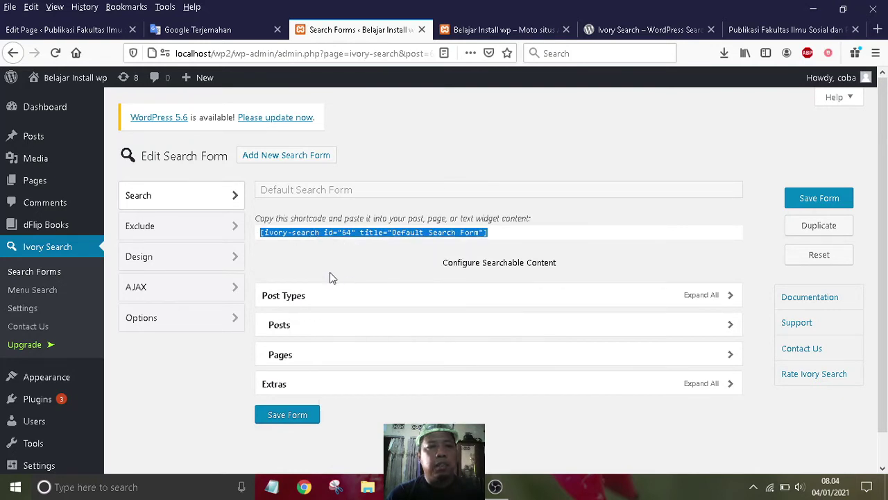
Add a new page titled "My Book" and place the cursor in its content area.
mouse_move(42, 179)
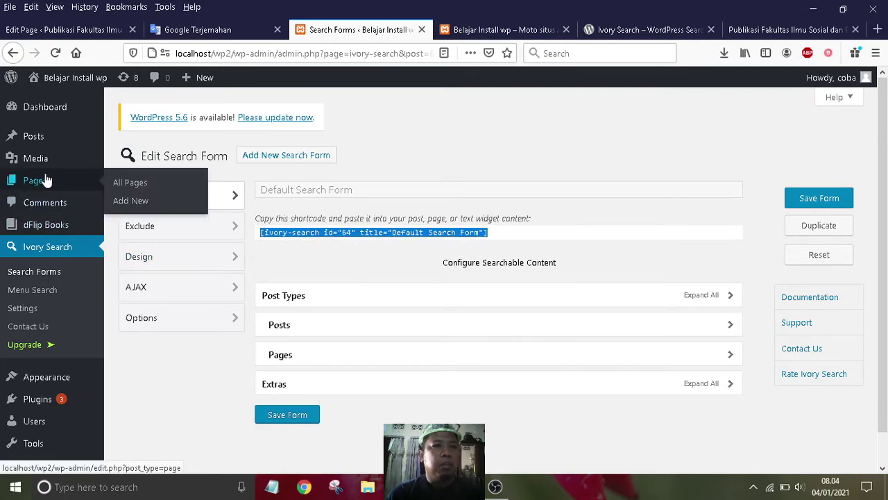
click(134, 203)
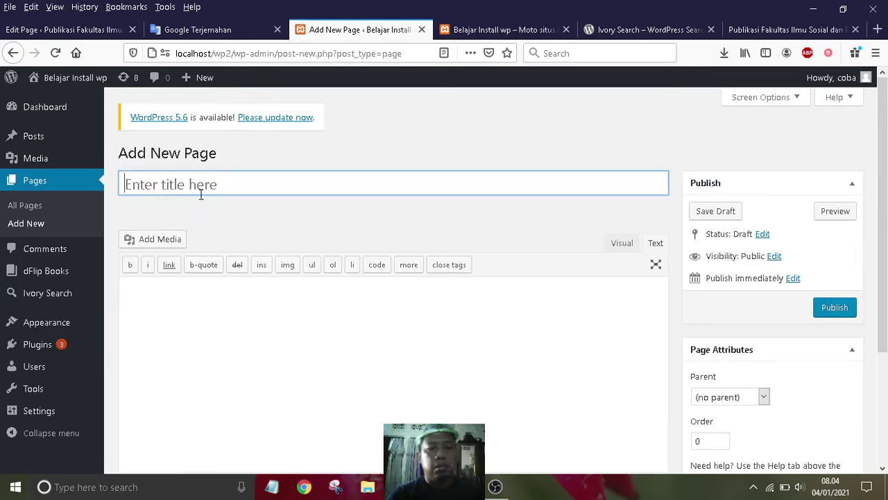
text(Book)
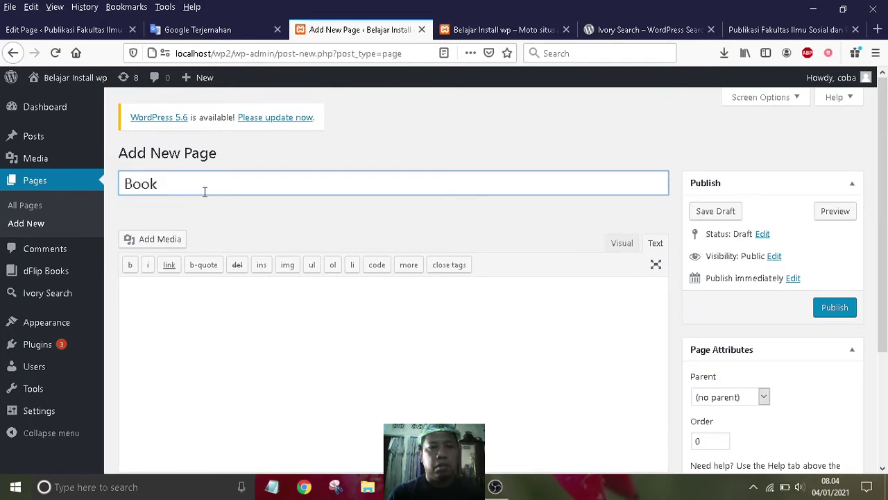
key(Left)
key(Left)
key(Left)
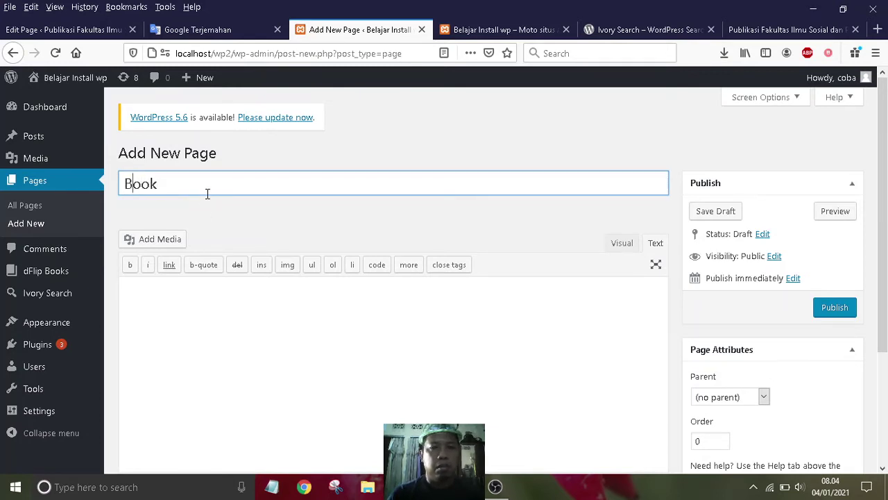
text(My)
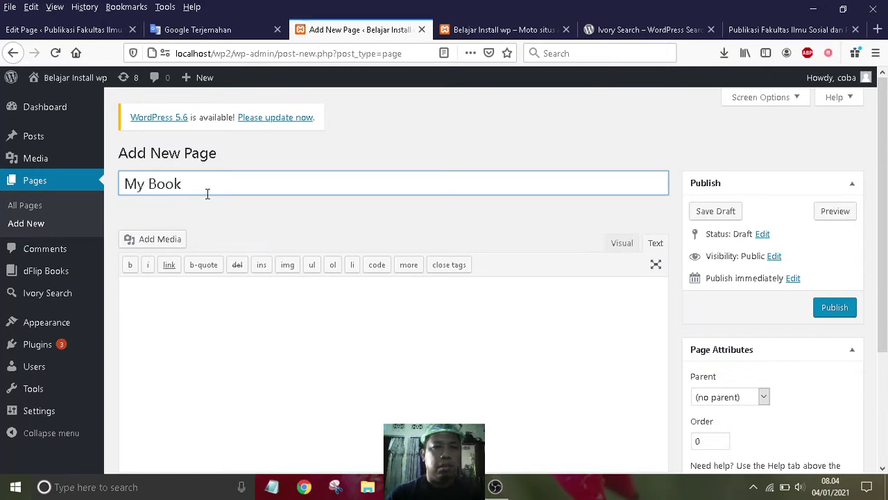
click(195, 351)
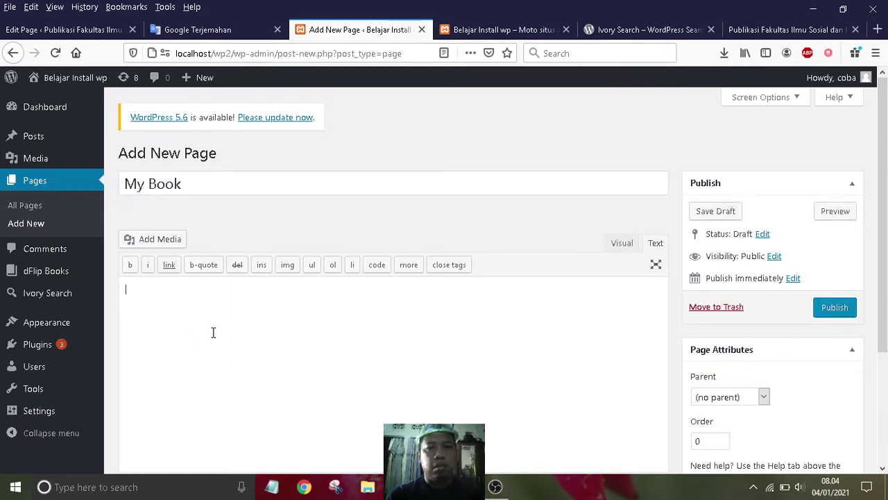
Insert the copied Default Search Form shortcode into the page content and publish the My Book page.
key(ctrl+v)
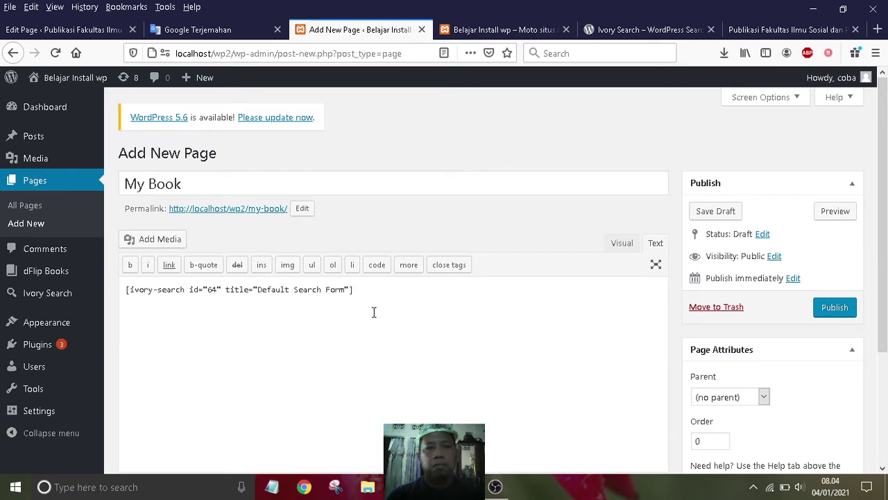
text(book)
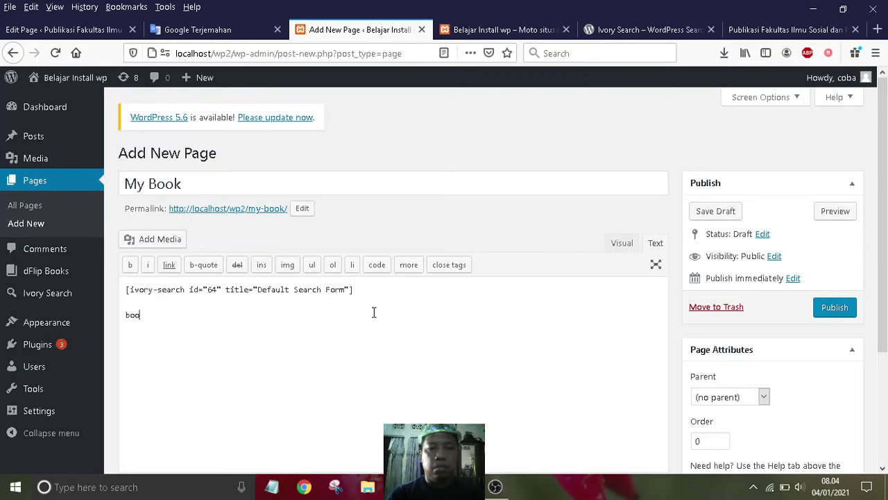
key(BackSpace)
key(BackSpace)
key(BackSpace)
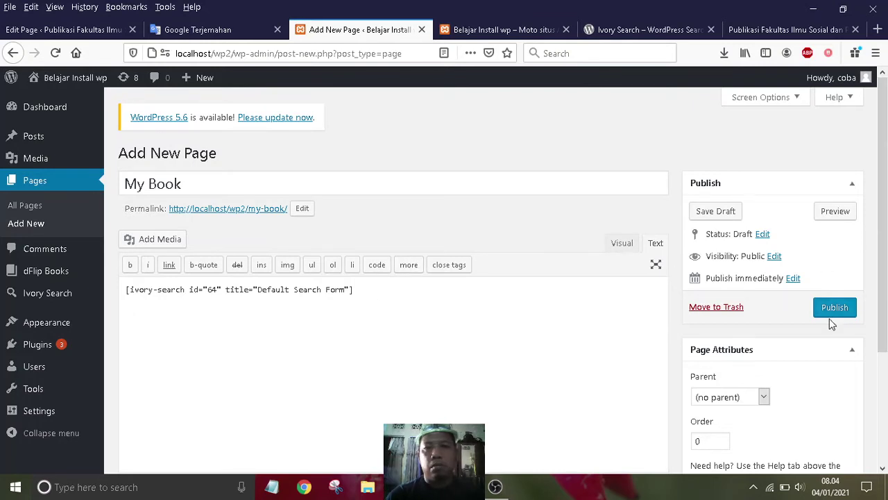
click(830, 312)
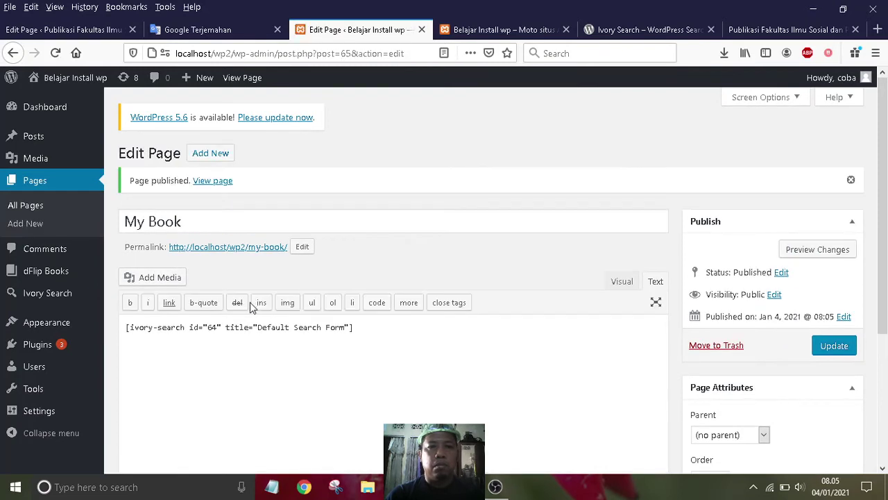
In the visual editor, add the lines "book 1", "book 2" and "book 3" below the shortcode and update the page.
click(620, 281)
key(ctrl+a)
scroll(503, 208, down, 2)
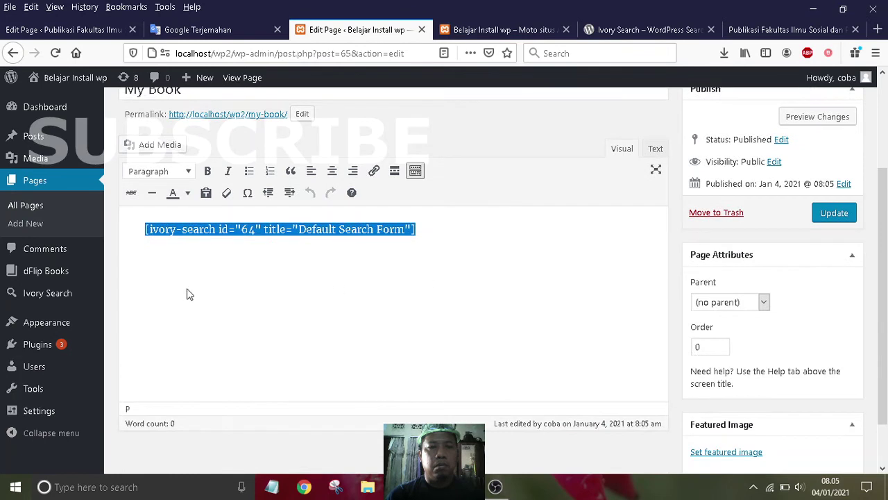
click(138, 294)
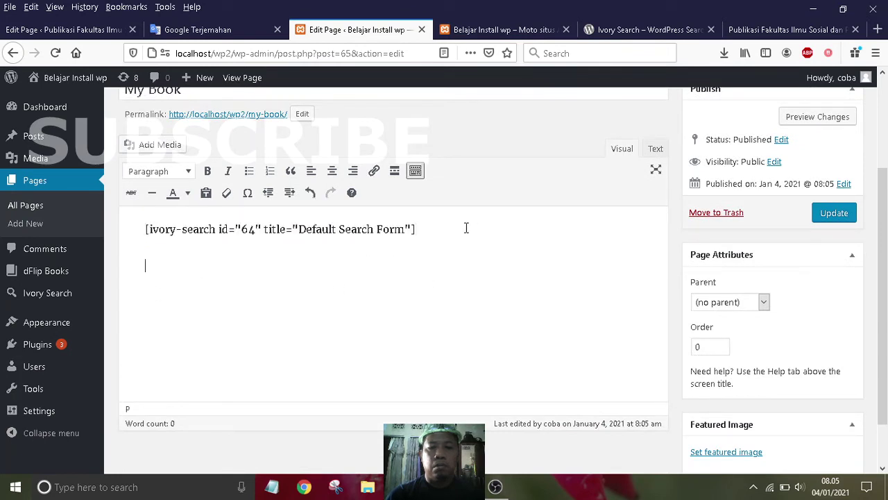
text(book)
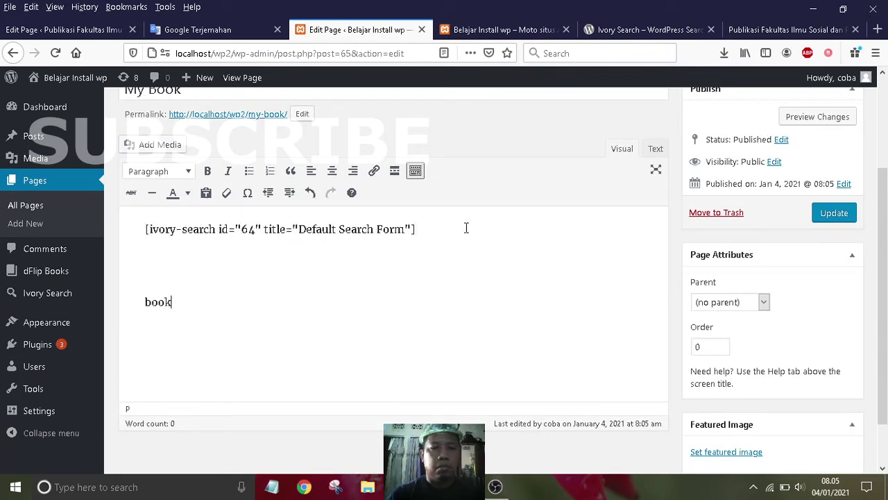
text( 1)
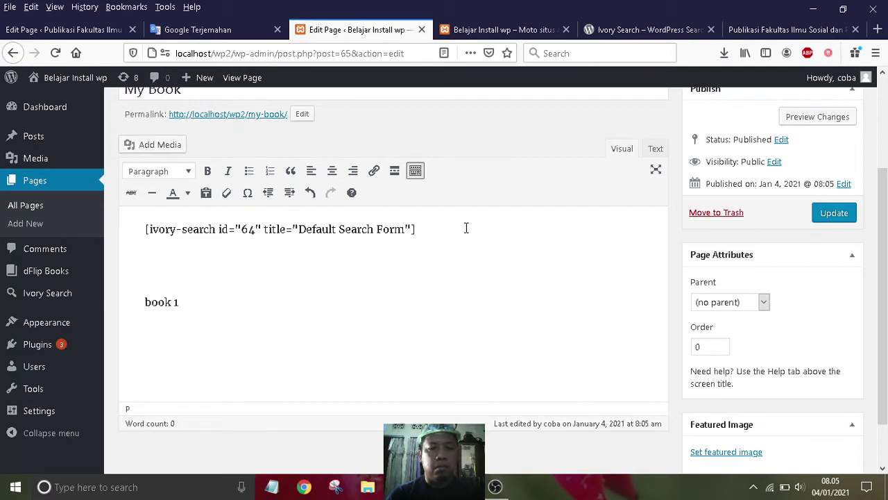
key(Return)
text(book 2)
key(Return)
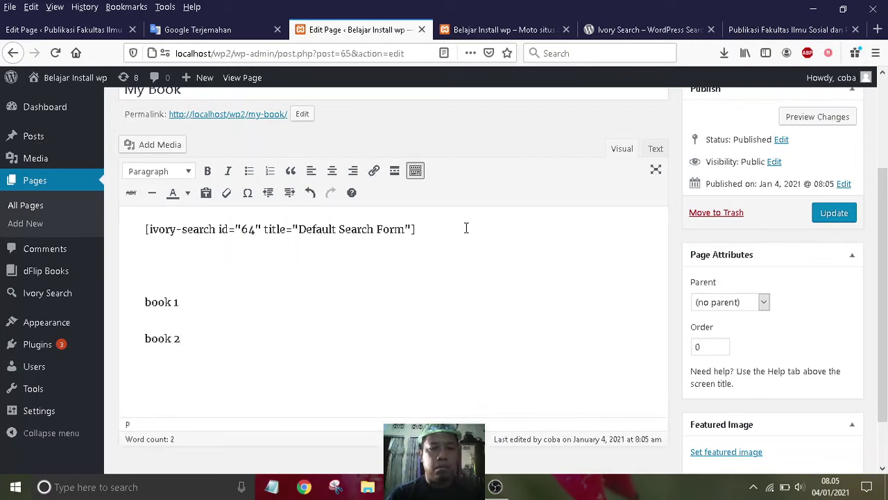
text(bb)
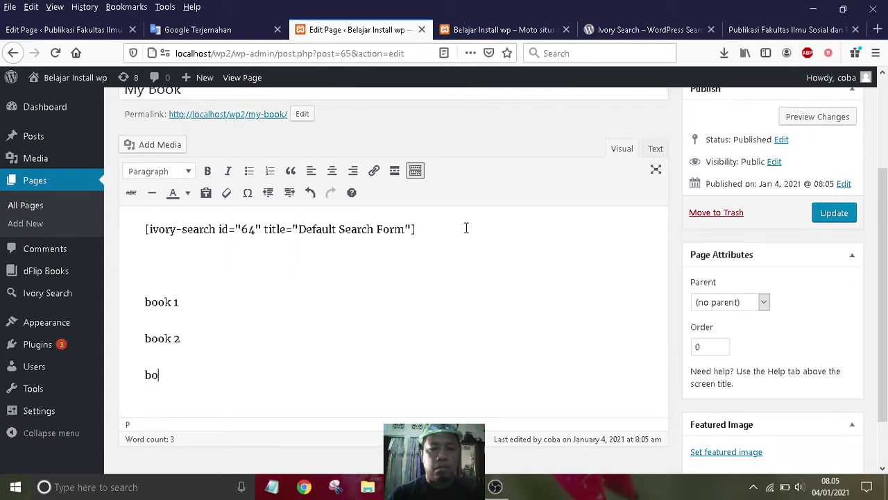
text(ok 3)
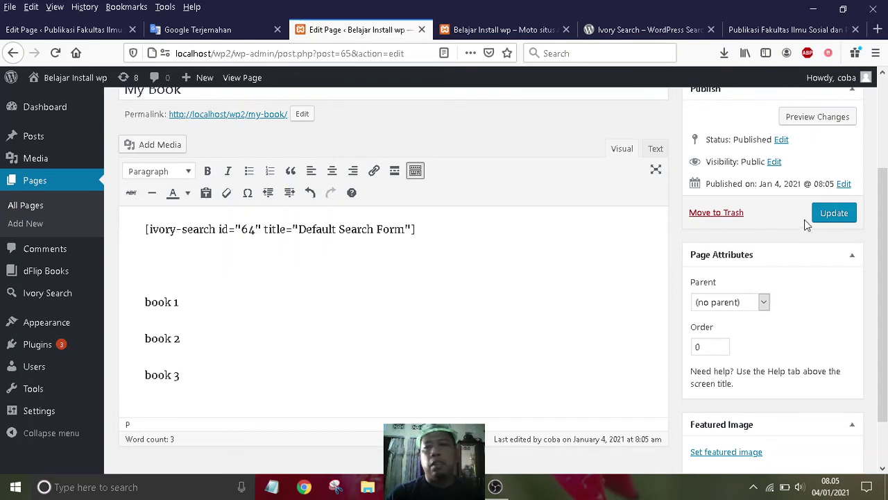
click(834, 214)
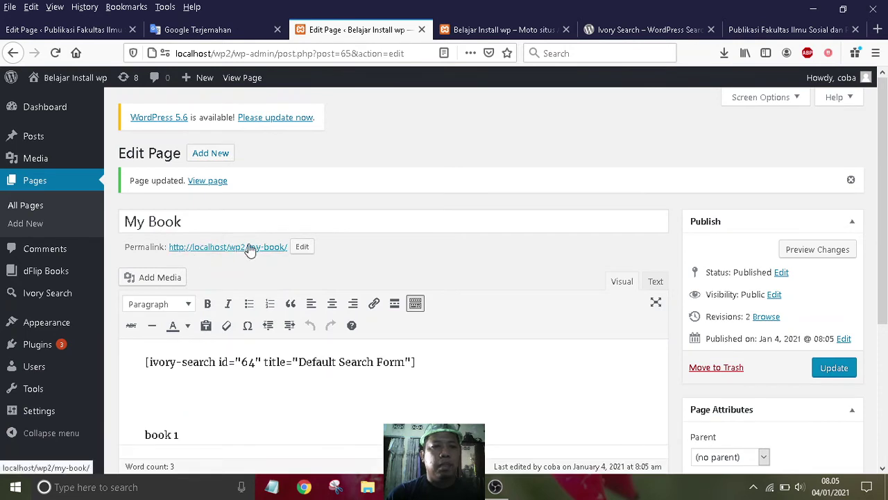
Open the published My Book page in a new browser tab and view its search form and book list.
right_click(220, 251)
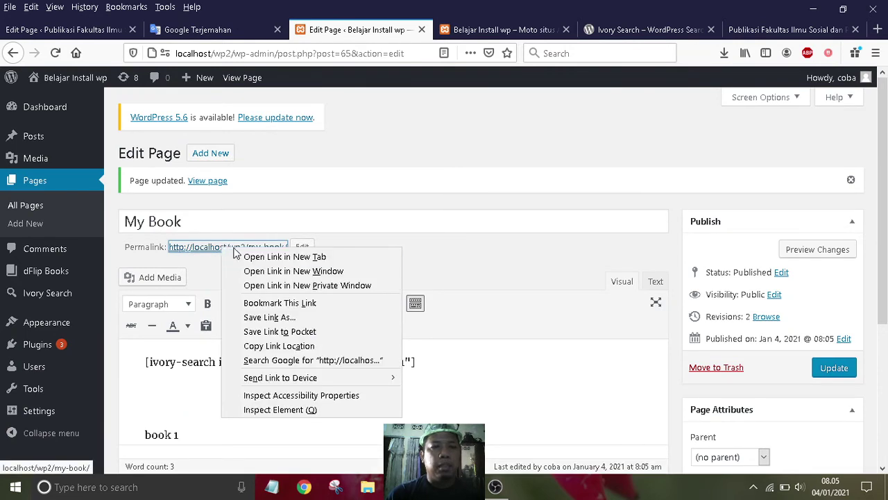
click(265, 255)
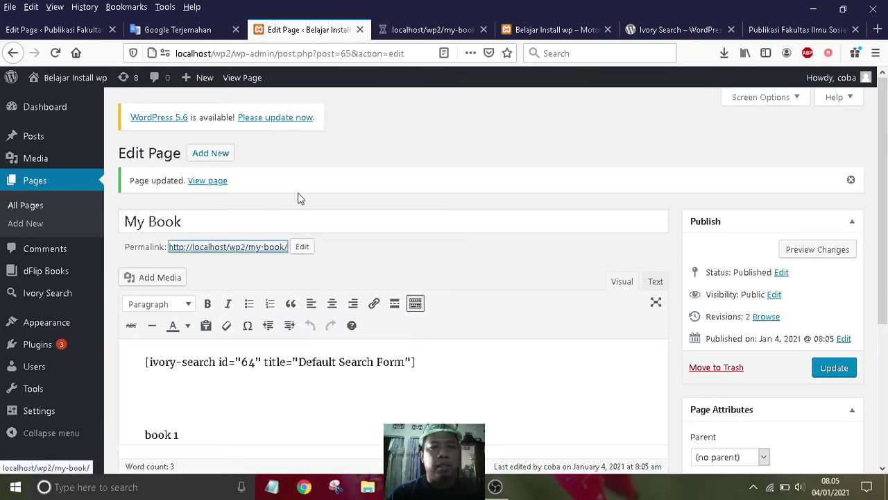
click(423, 31)
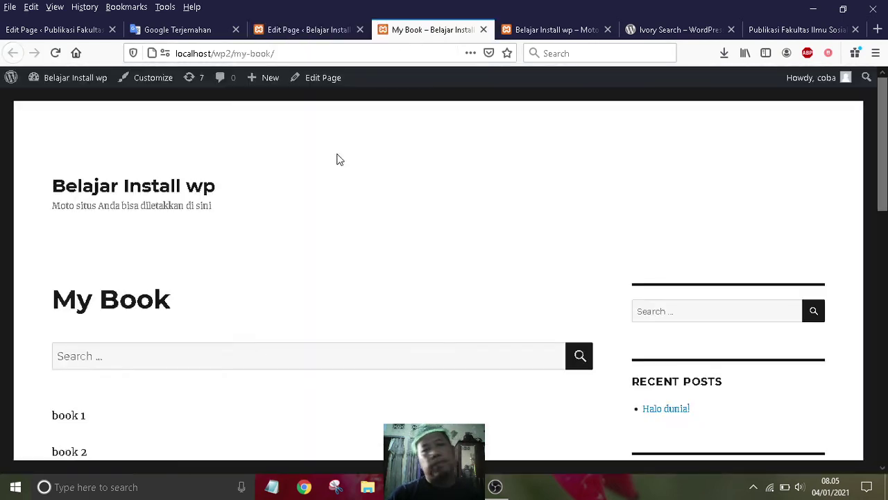
scroll(296, 212, down, 3)
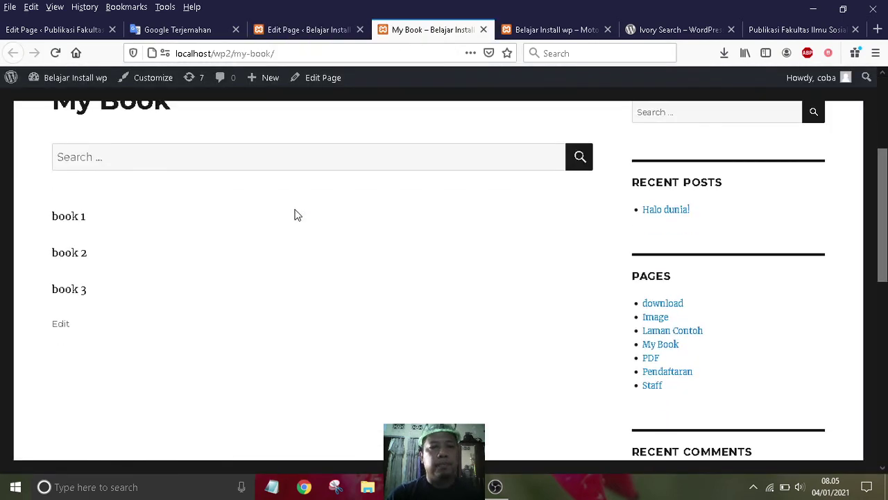
Search for "book 1" with the search form embedded in the My Book page.
click(153, 160)
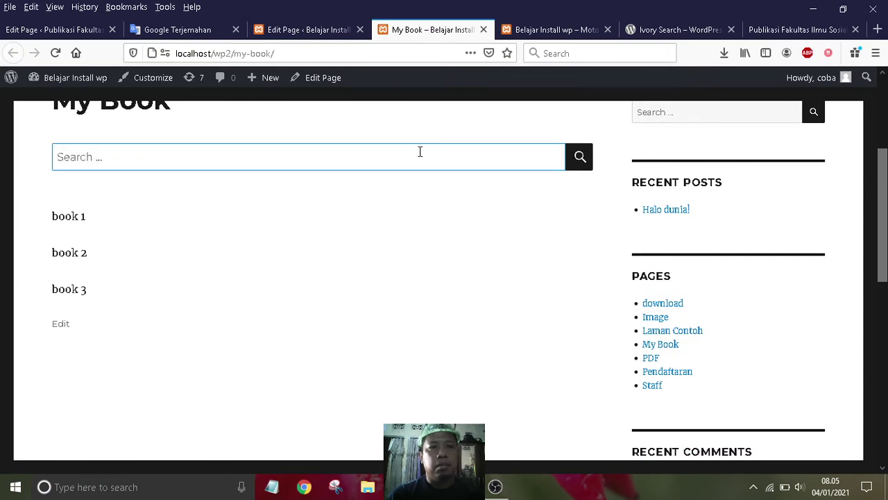
click(108, 160)
click(107, 161)
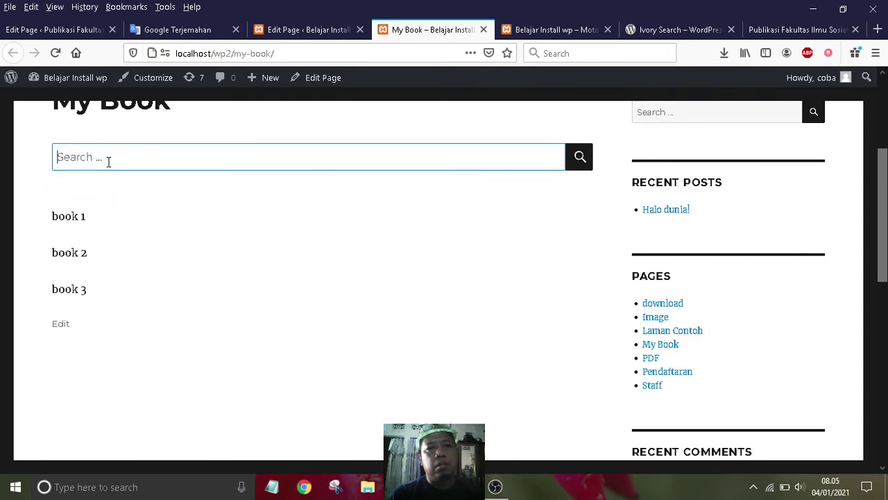
click(109, 160)
click(108, 160)
click(108, 160)
click(108, 160)
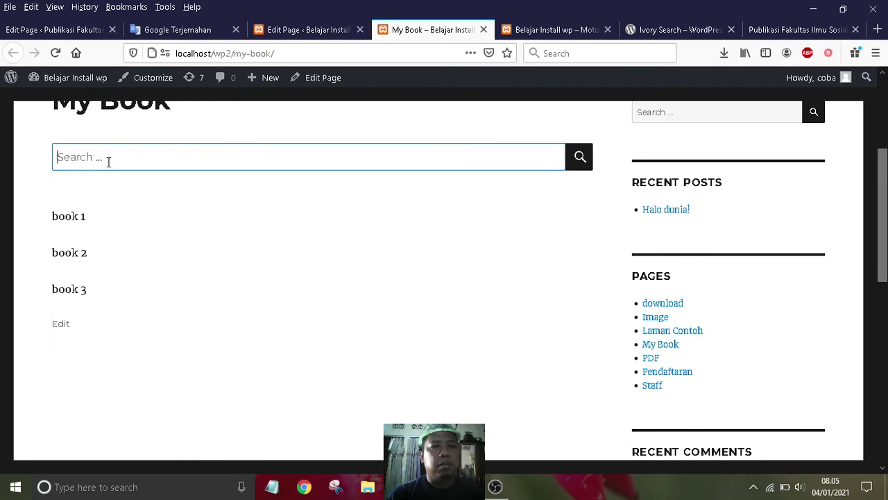
text(book )
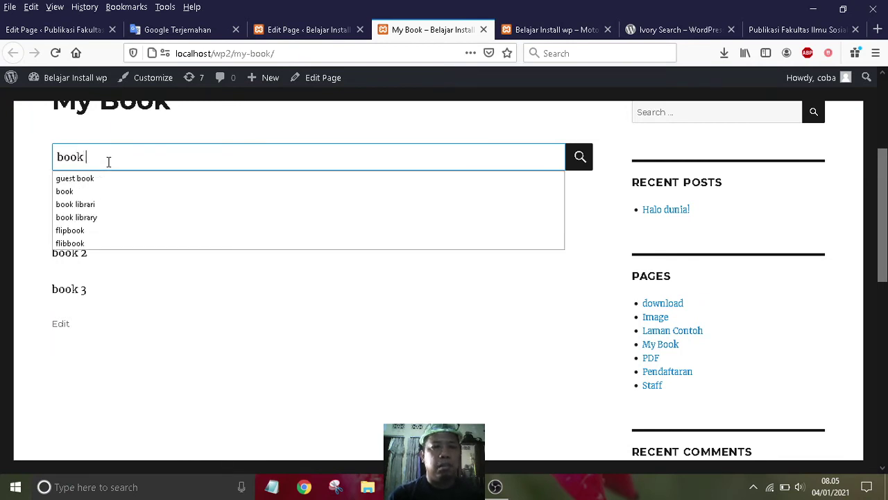
text(1)
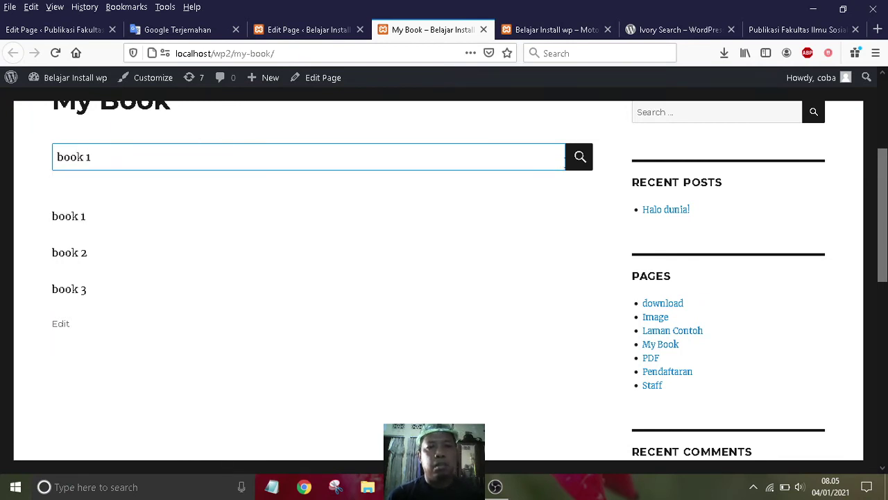
click(580, 167)
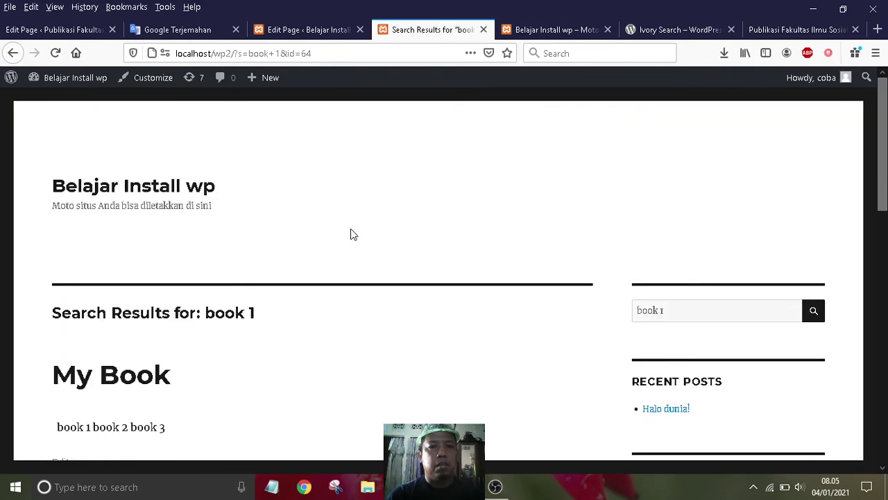
Examine the search results page and highlight the text excerpt under the My Book entry.
scroll(350, 229, down, 3)
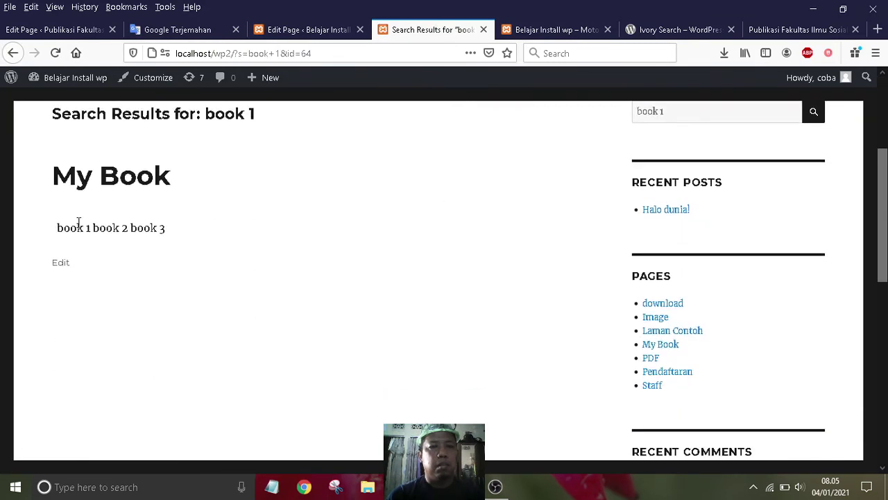
drag(57, 226, 188, 232)
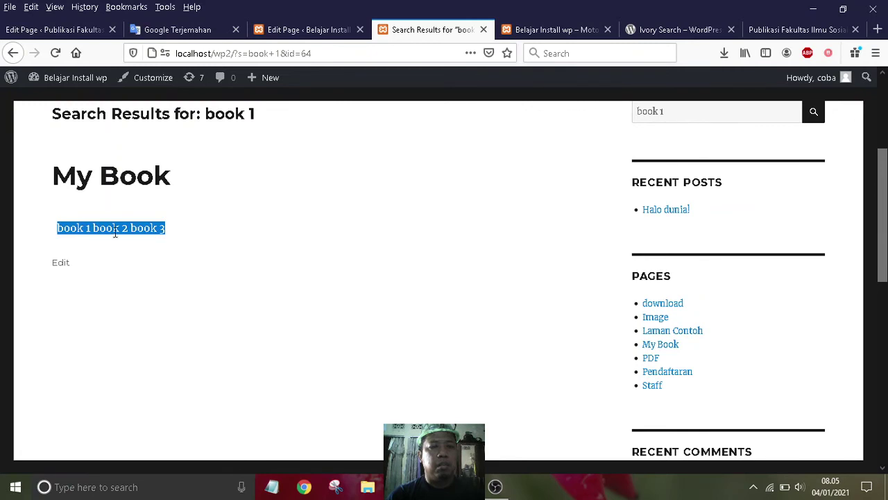
scroll(182, 272, up, 2)
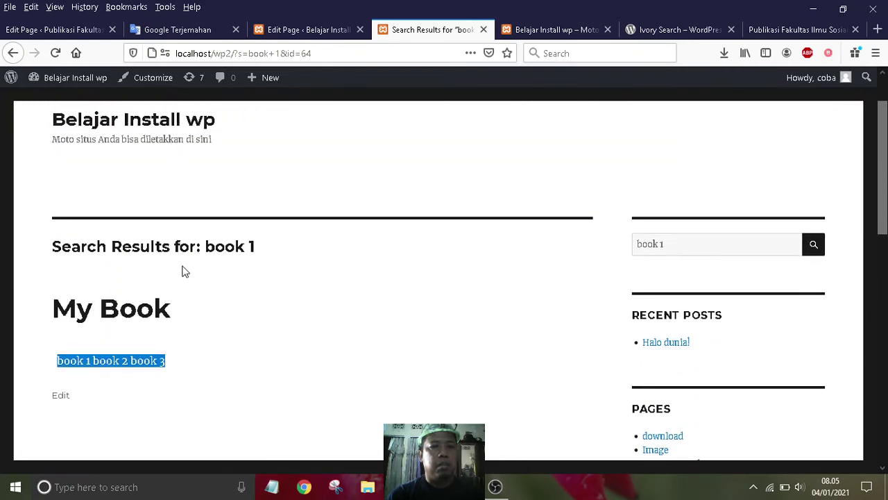
scroll(185, 274, up, 1)
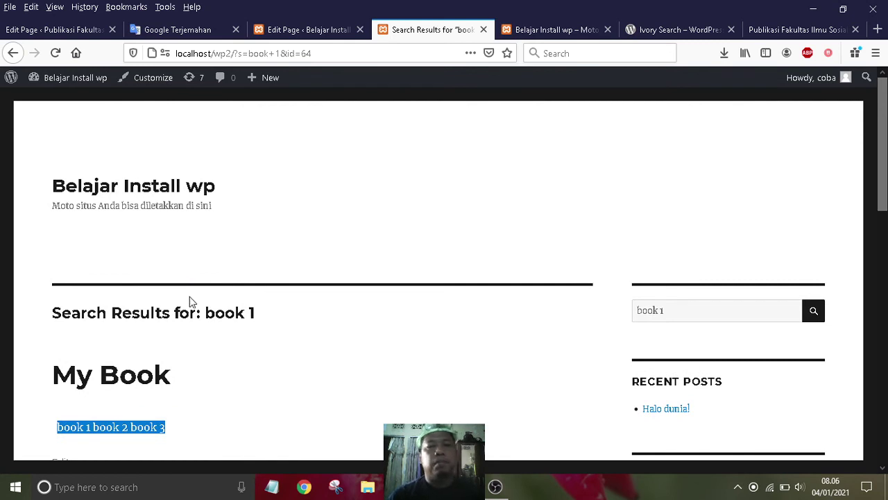
scroll(201, 308, down, 2)
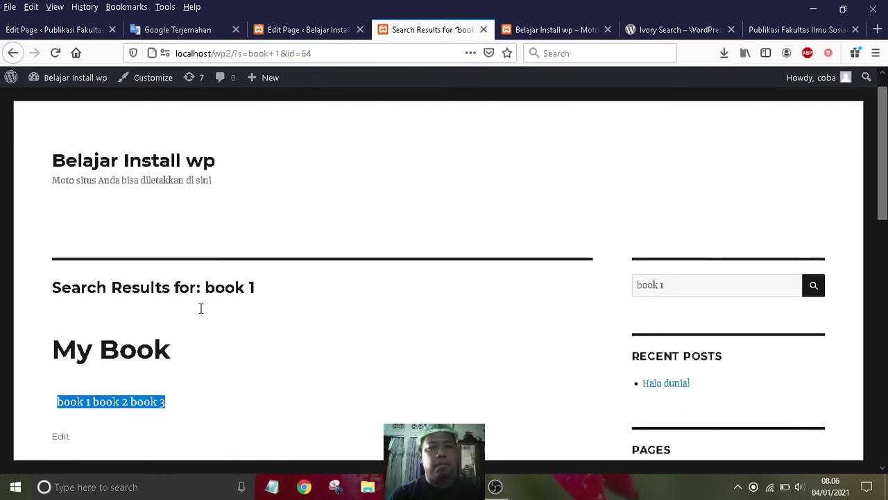
mouse_move(504, 496)
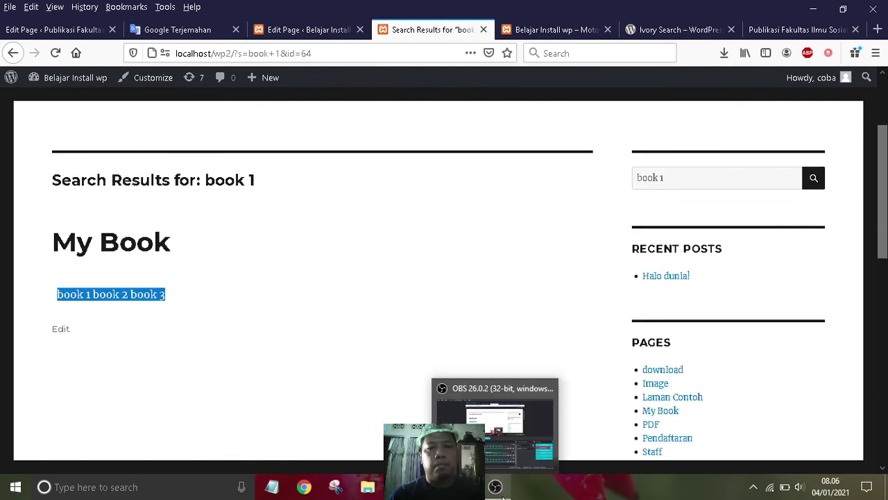
click(454, 284)
drag(53, 300, 208, 283)
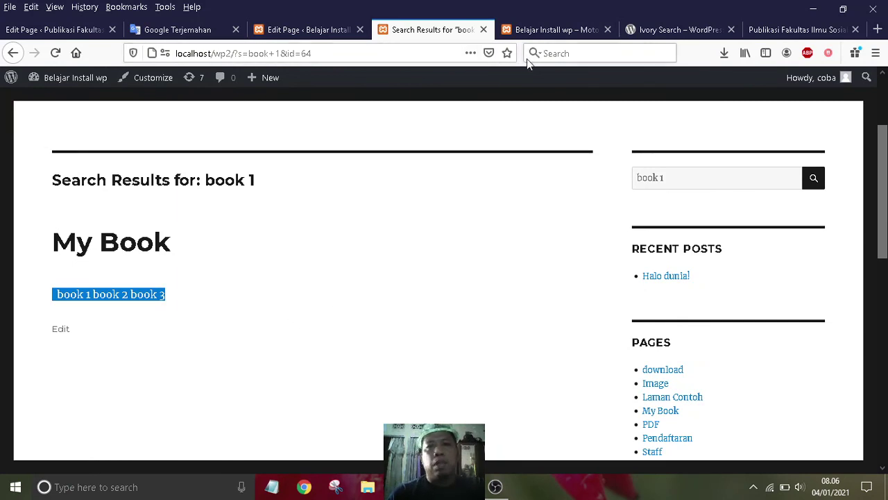
Switch to Google Translate and add the line "mudah sekali , terimksh" below "3. kita mulai" in the Indonesian text.
click(80, 31)
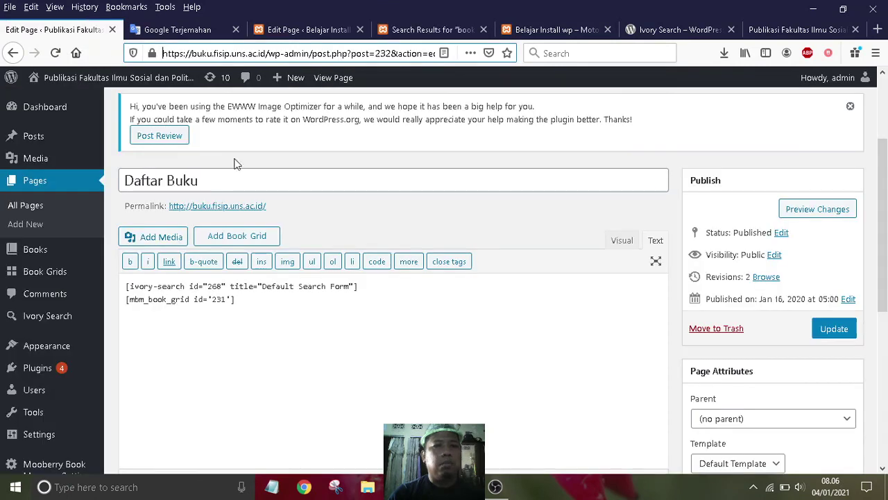
click(175, 32)
click(118, 303)
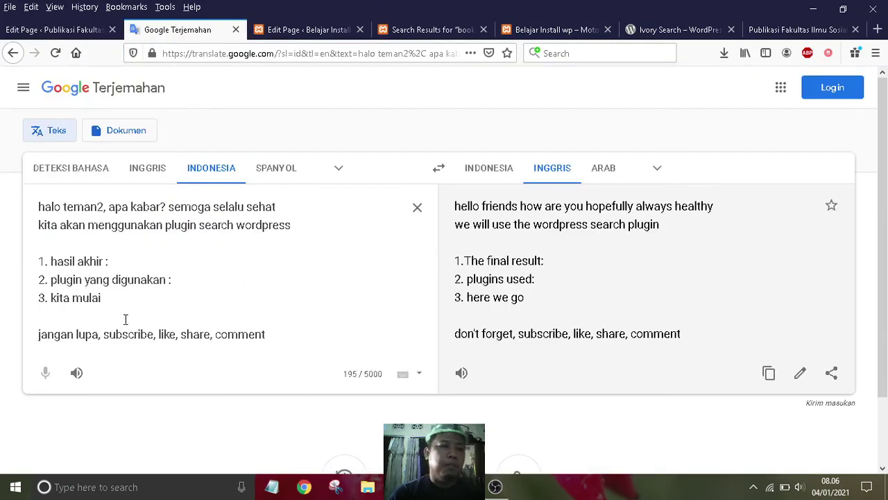
key(Return)
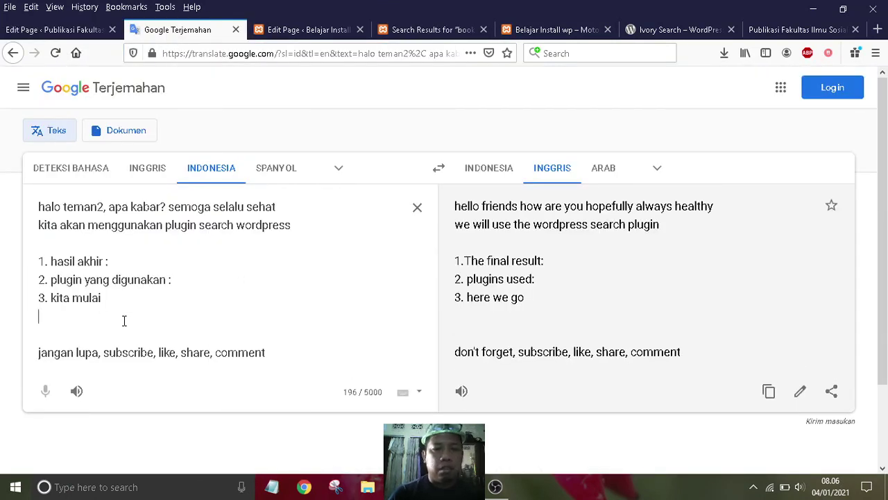
text(mudah)
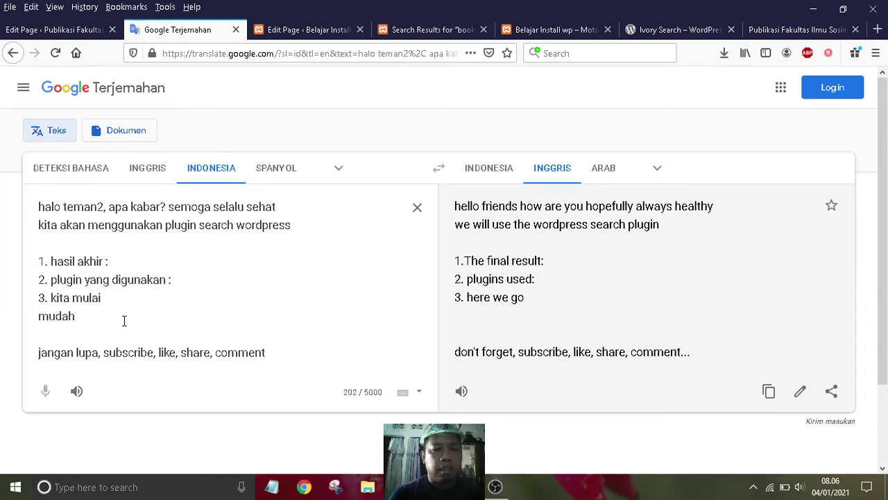
text( sekali )
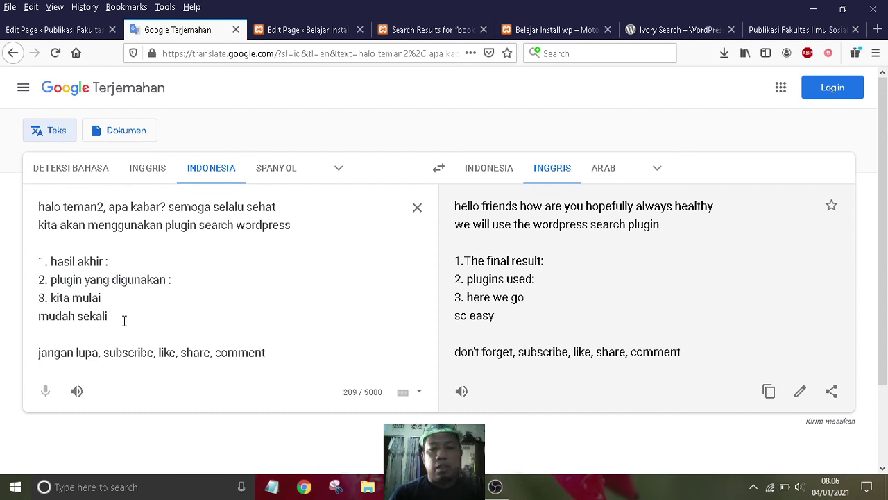
text(, terimksh)
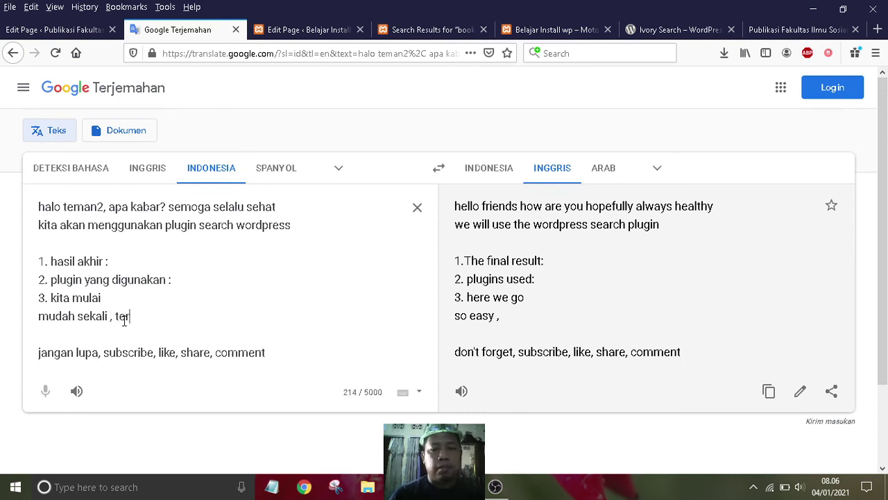